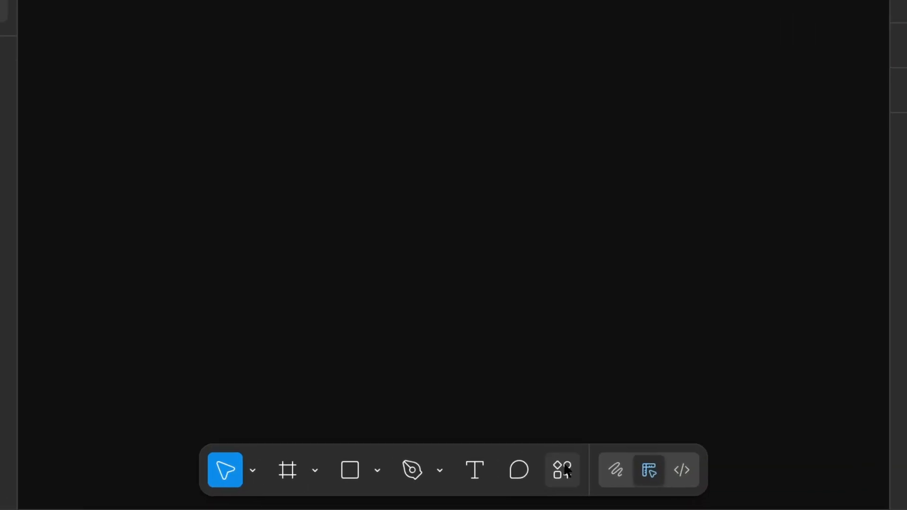
- Search the plugins and widgets for "lottie files" and browse the listed community plugins
key(ctrl+k)
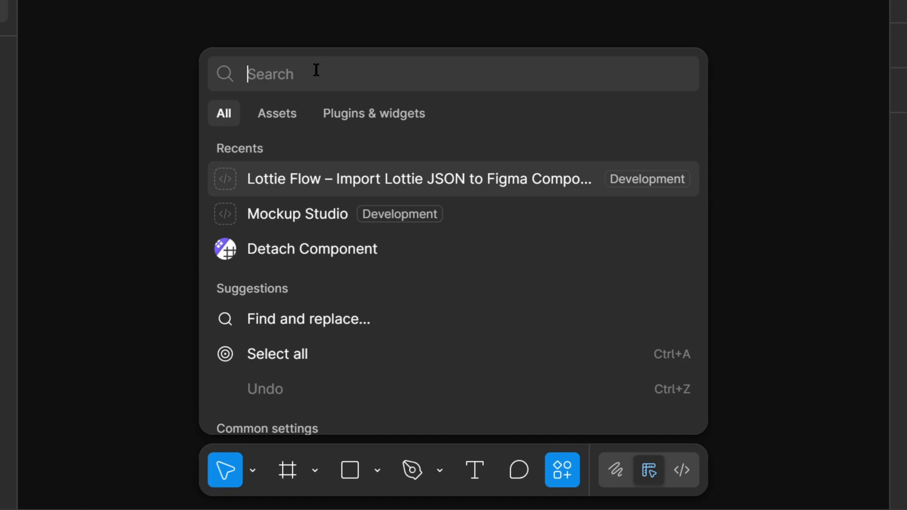
text(lottie files)
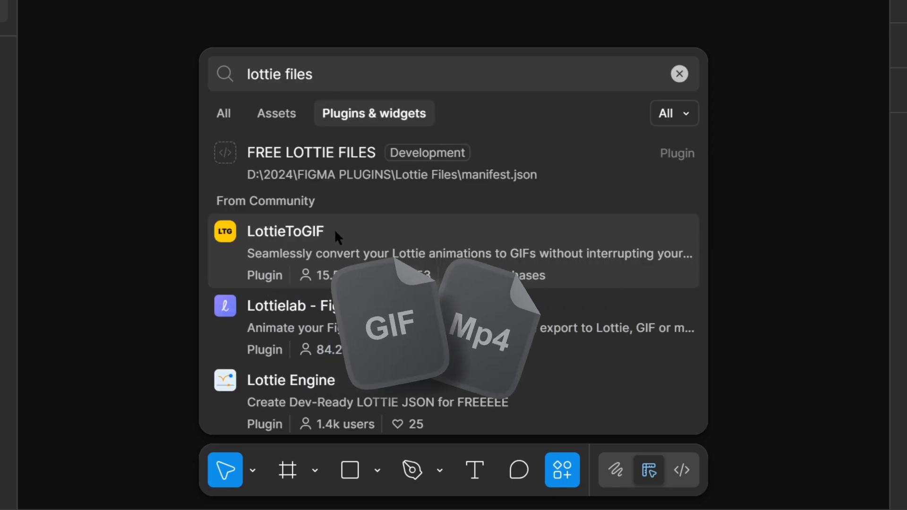
scroll(333, 236, down, 1)
scroll(312, 233, down, 1)
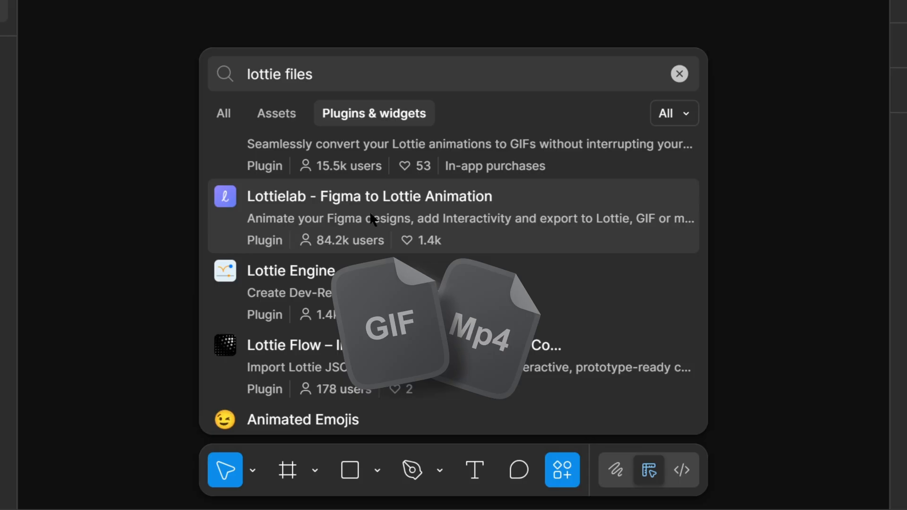
scroll(385, 218, down, 2)
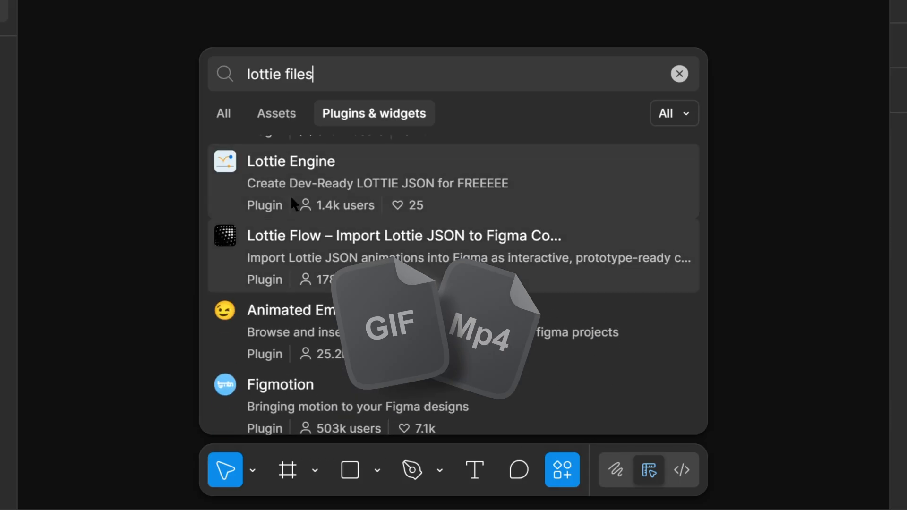
scroll(432, 194, down, 2)
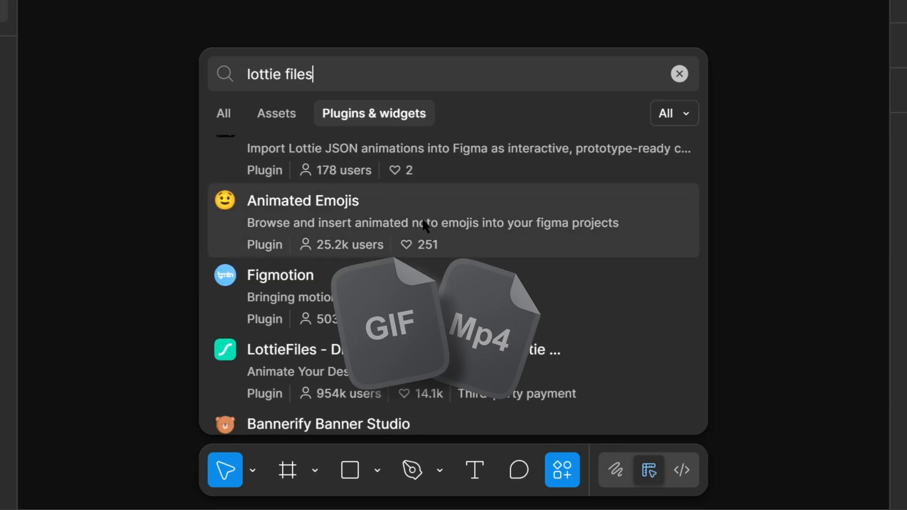
scroll(425, 225, down, 3)
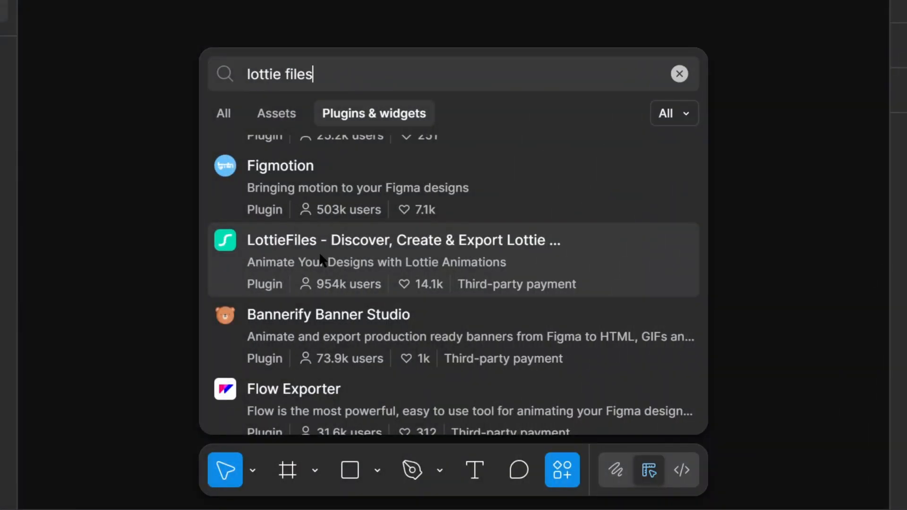
- Search for "lottie flow" and run the community plugin Lottie Flow – Import Lottie JSON to Figma
key(BackSpace)
key(BackSpace)
key(BackSpace)
key(BackSpace)
text(low)
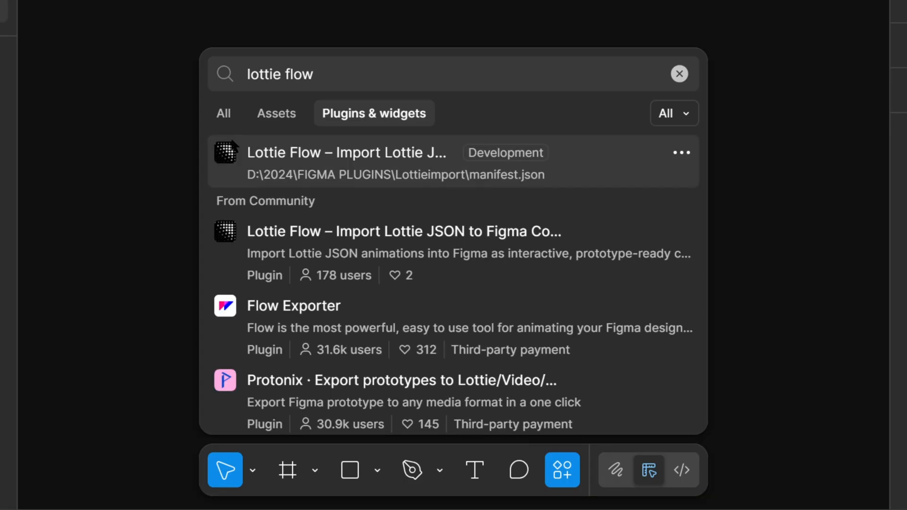
click(253, 244)
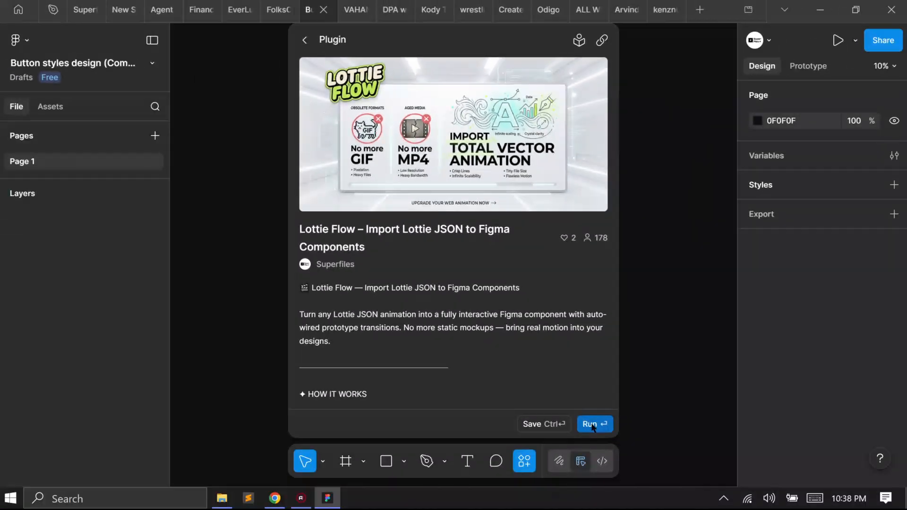
click(592, 426)
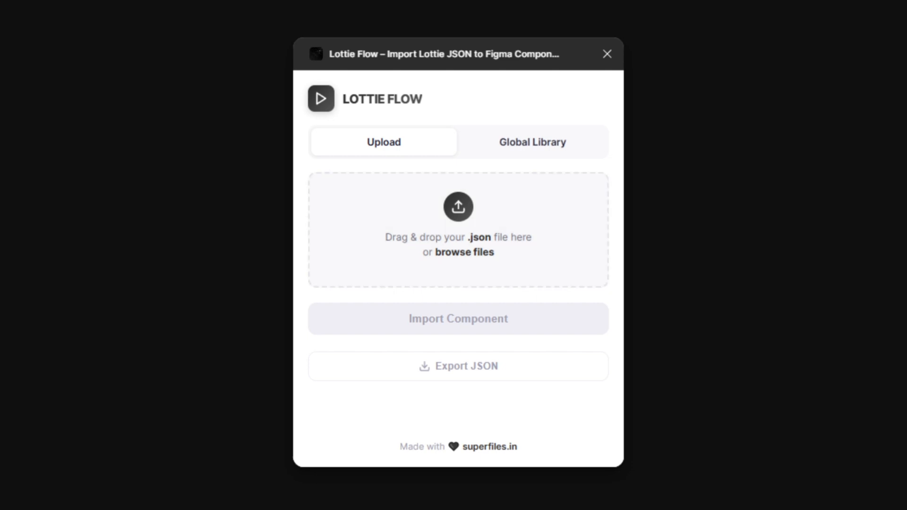
- Load the Plane animation from the plugin's Global Library
click(532, 143)
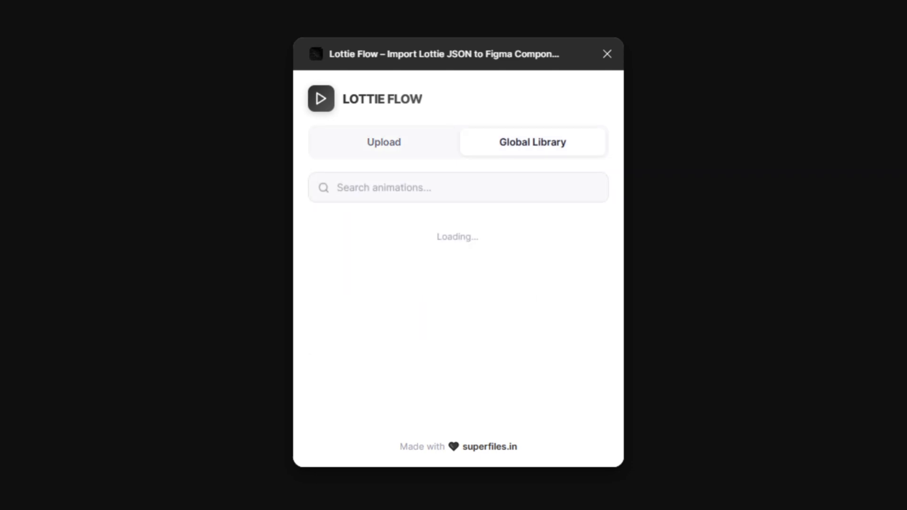
scroll(528, 255, down, 3)
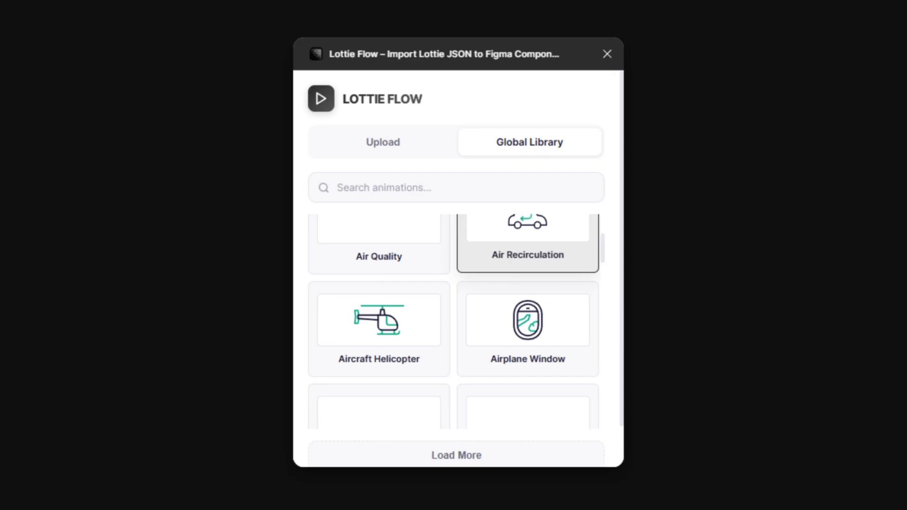
click(528, 248)
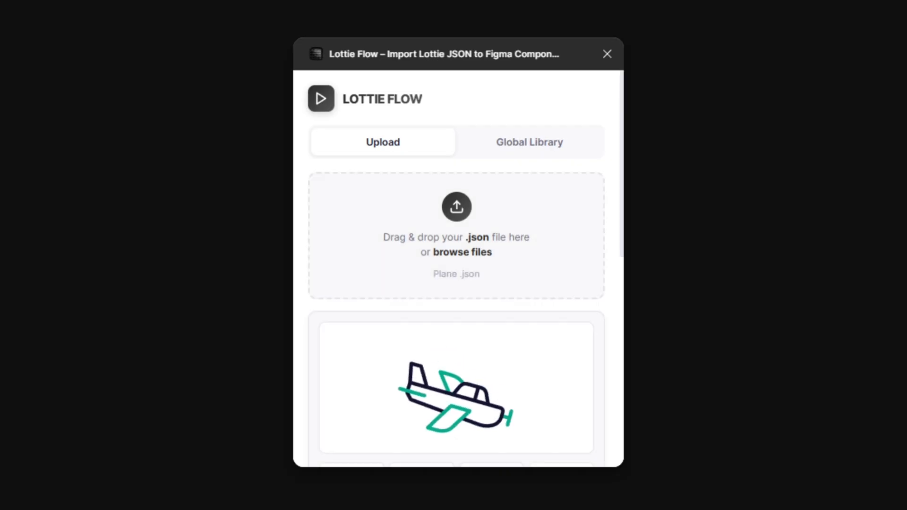
- Set the Plane animation's import speed to 2x Fast
scroll(561, 298, down, 3)
scroll(464, 268, down, 3)
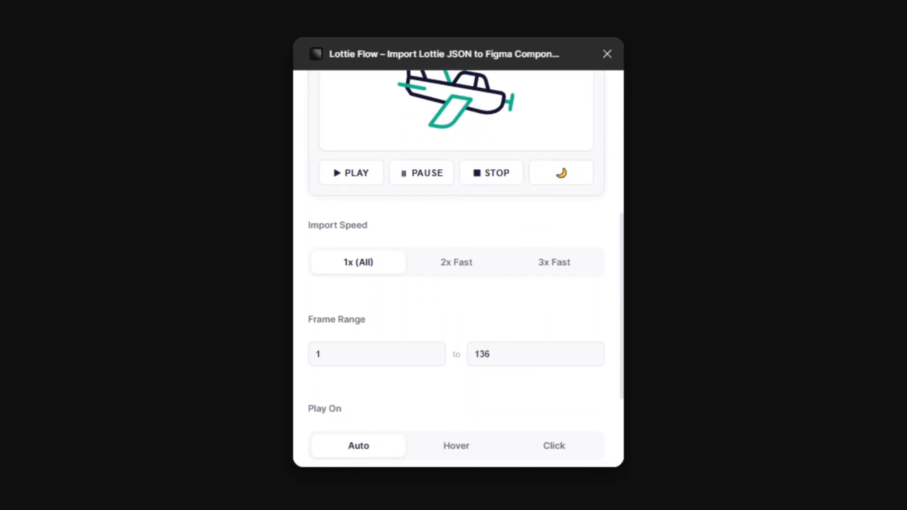
scroll(458, 265, up, 1)
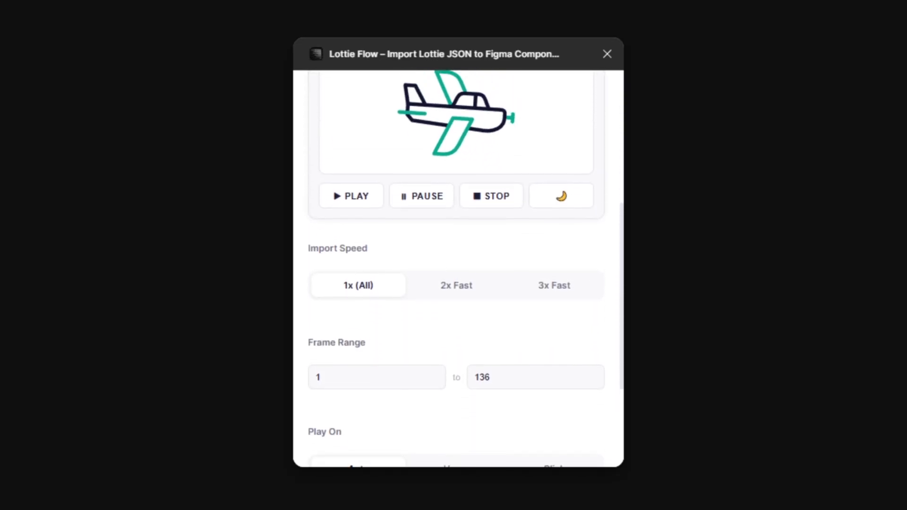
triple_click(338, 253)
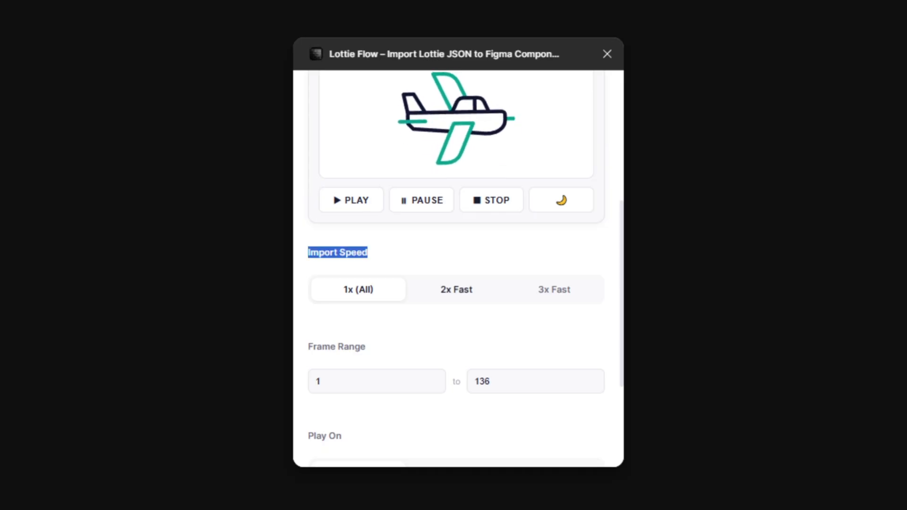
click(457, 289)
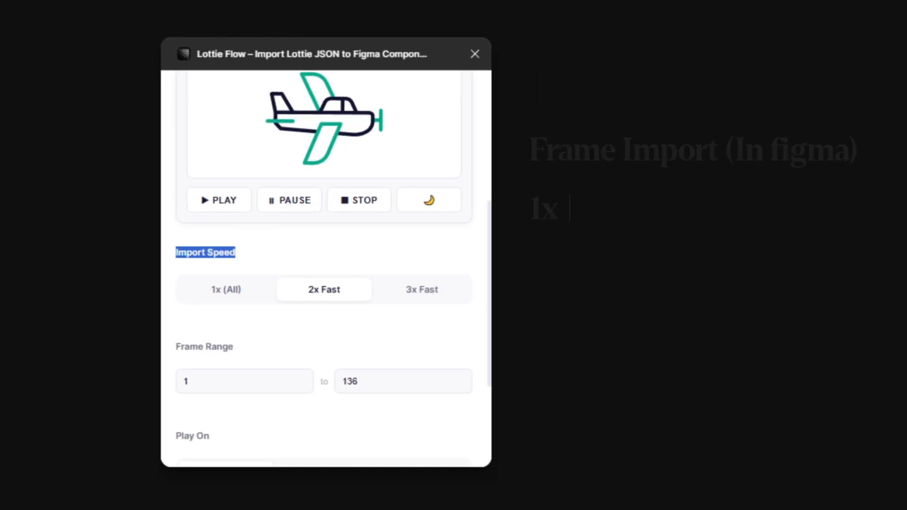
click(543, 290)
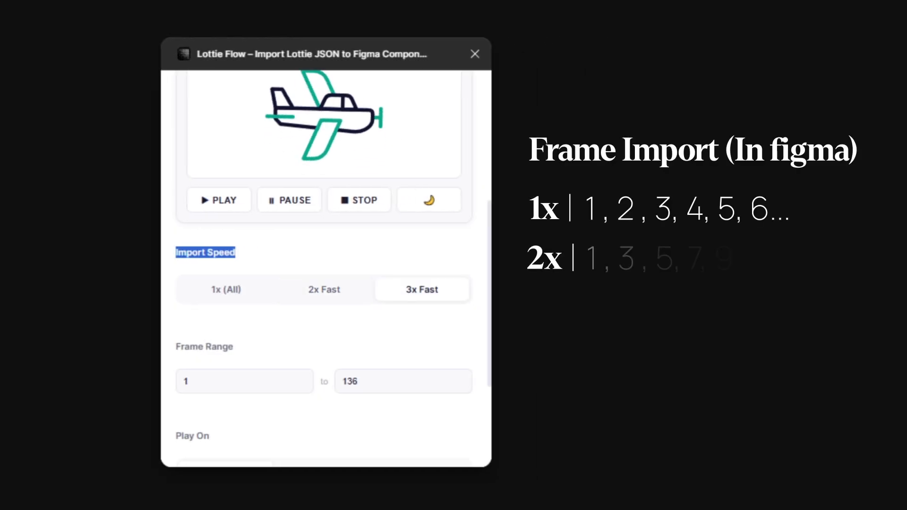
click(324, 290)
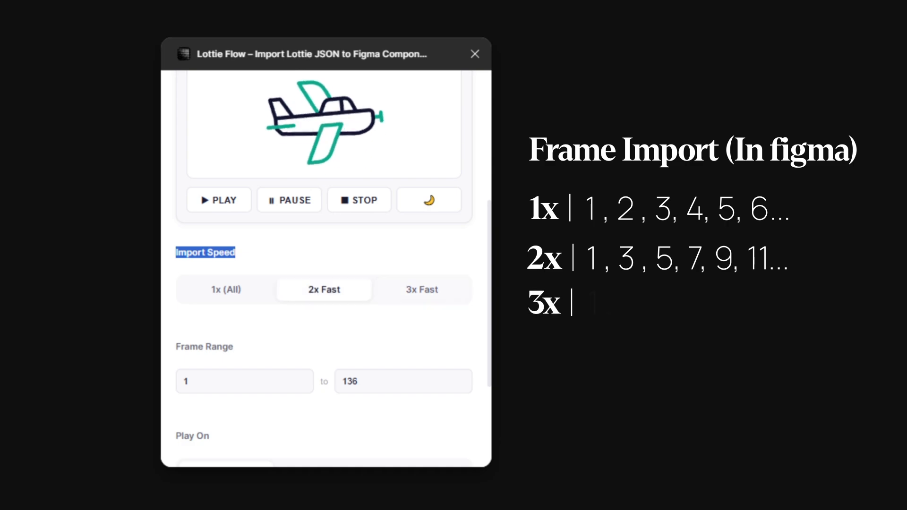
- Review the Frame Range and Play On settings and the animation preview before importing
scroll(326, 293, down, 1)
double_click(350, 326)
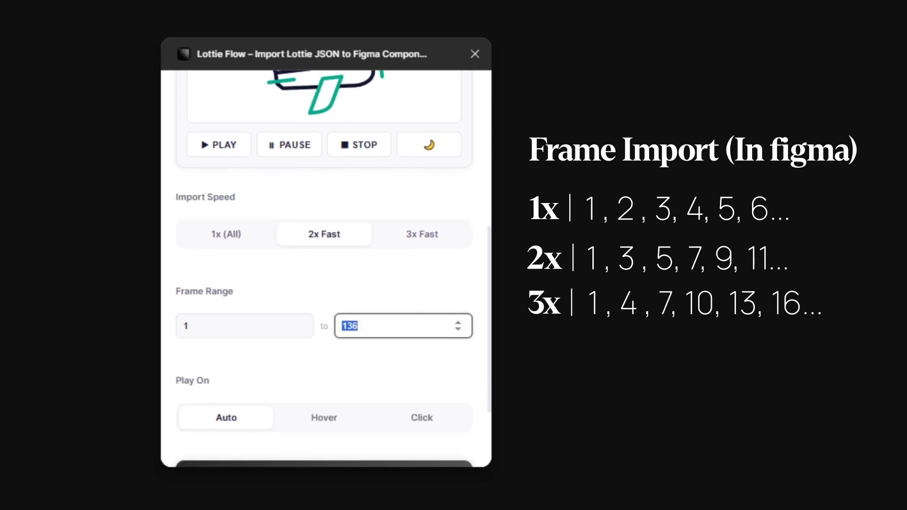
scroll(326, 293, up, 1)
click(326, 298)
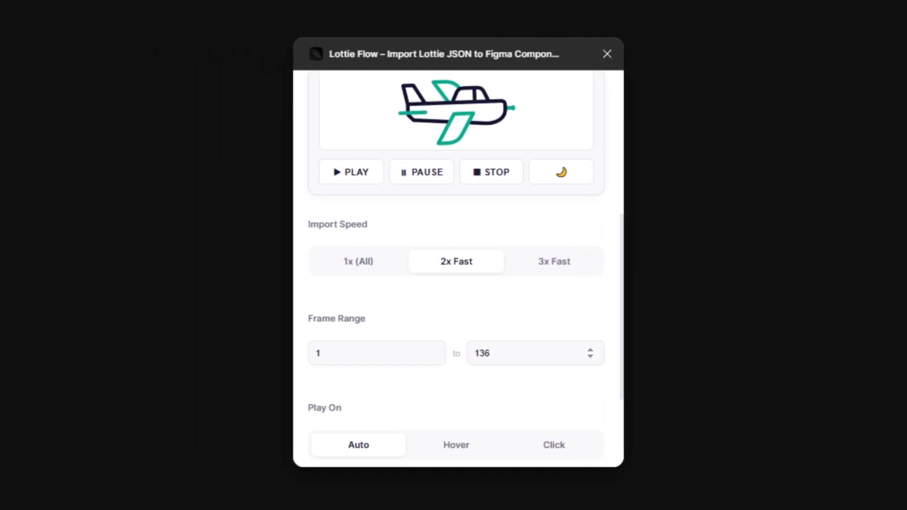
scroll(458, 269, down, 3)
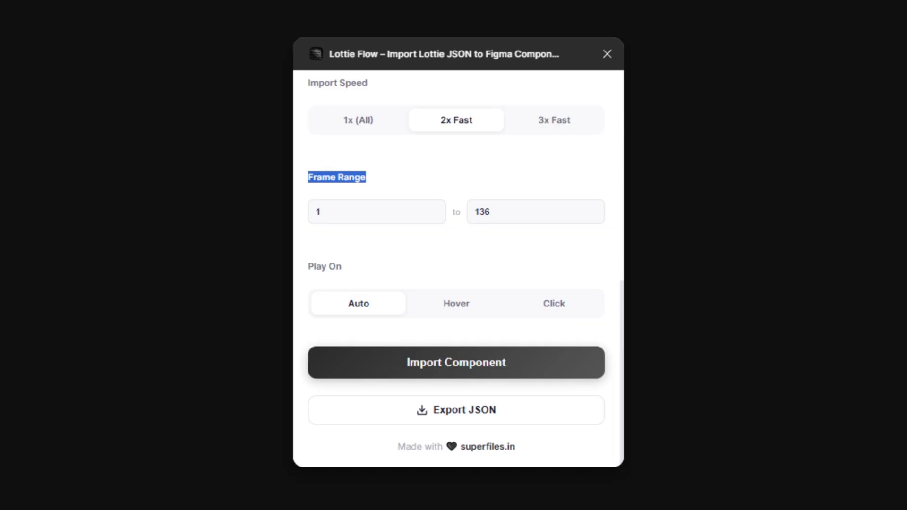
drag(308, 266, 316, 266)
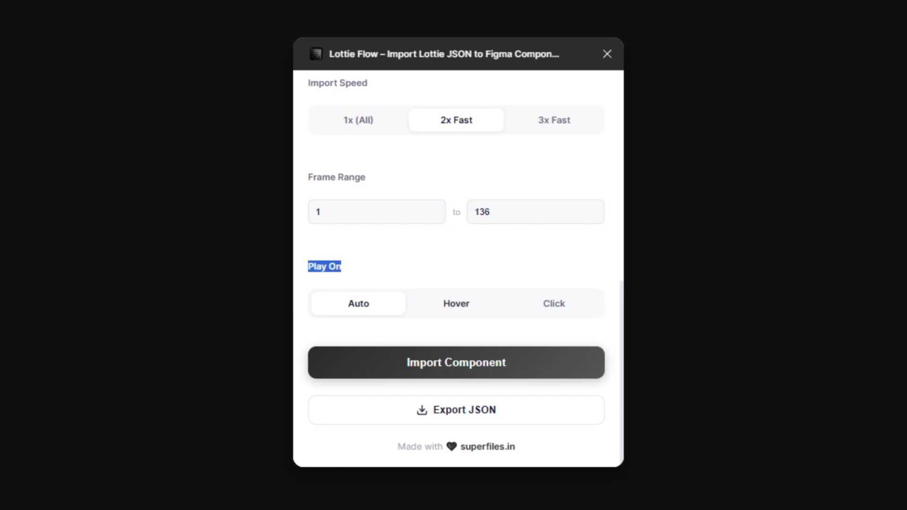
scroll(421, 259, up, 3)
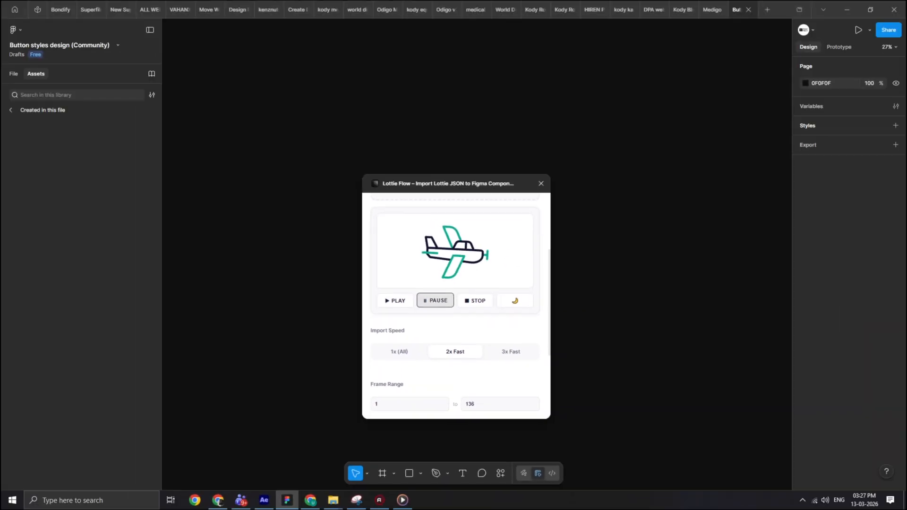
- Import the Plane animation as a component with Auto playback and move the plugin window aside to uncover the canvas
scroll(421, 259, down, 2)
click(455, 391)
drag(453, 183, 643, 141)
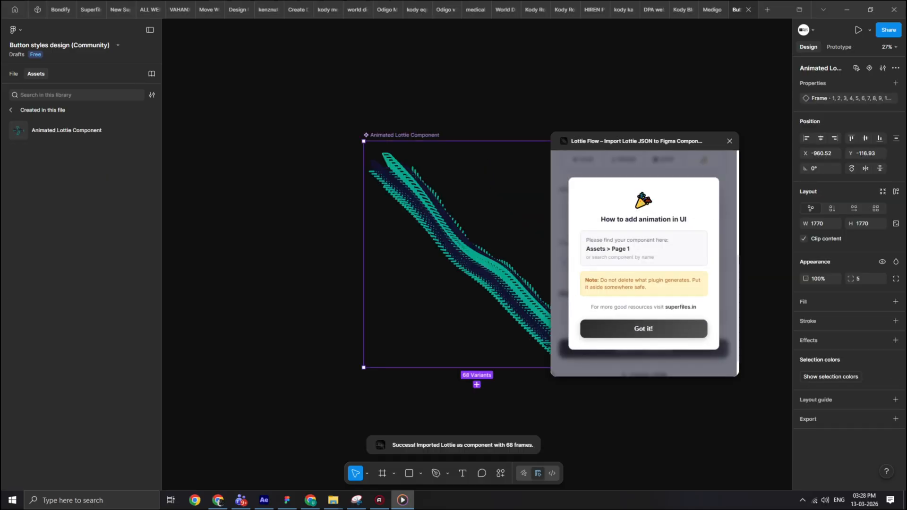
drag(586, 249, 630, 249)
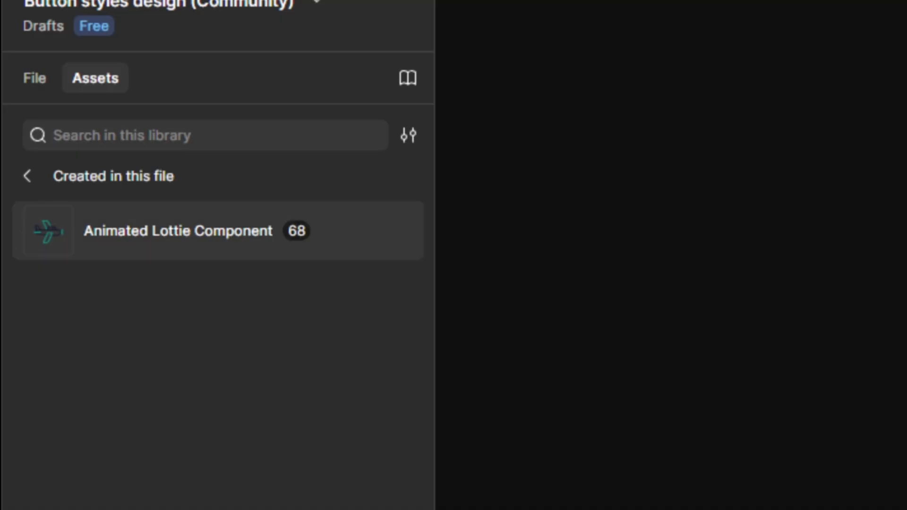
- Place an instance of Animated Lottie Component on the empty canvas beside the variants and draw a square frame around it
drag(47, 231, 777, 442)
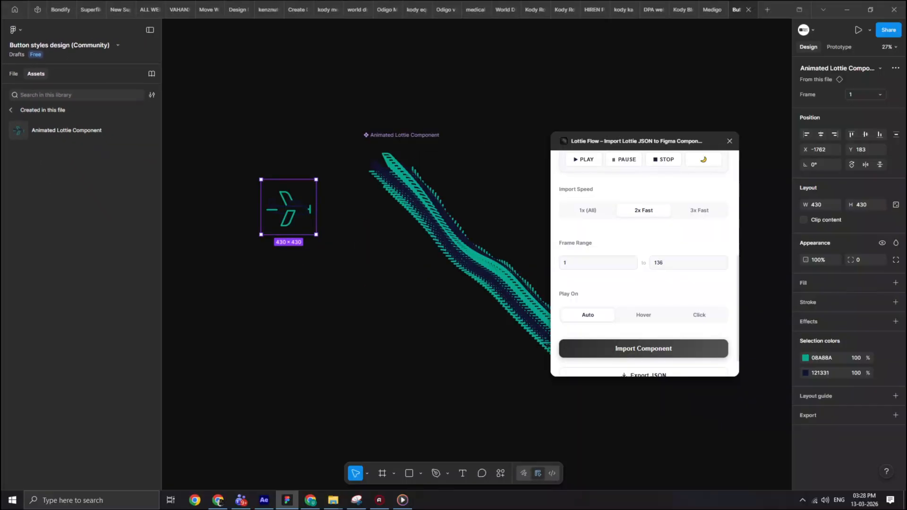
key(f)
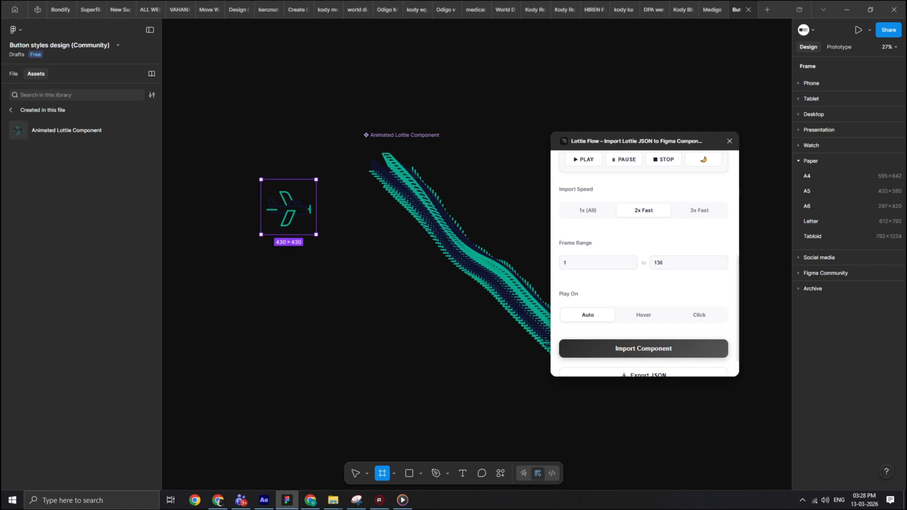
drag(317, 234, 327, 244)
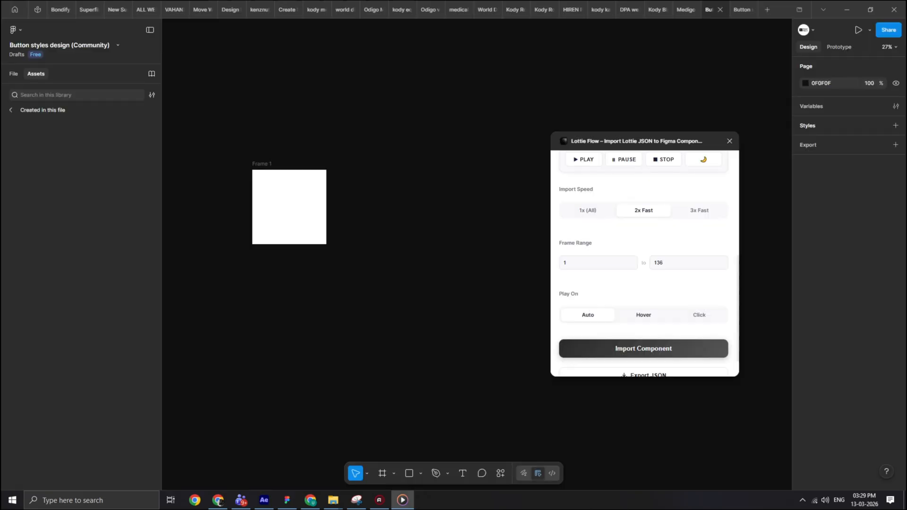
- Set Play On to Hover, import the Plane animation as a component again and dismiss the plugin's instructions
click(644, 315)
scroll(643, 315, down, 1)
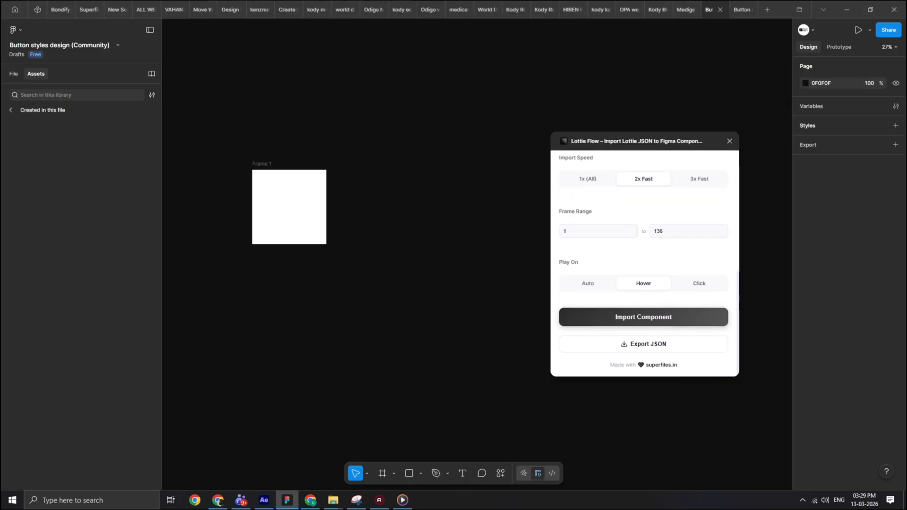
click(644, 316)
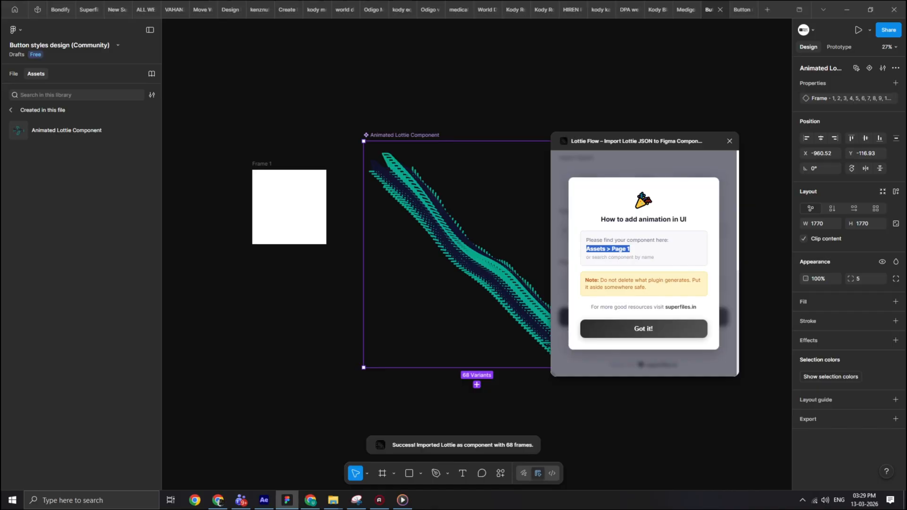
click(644, 328)
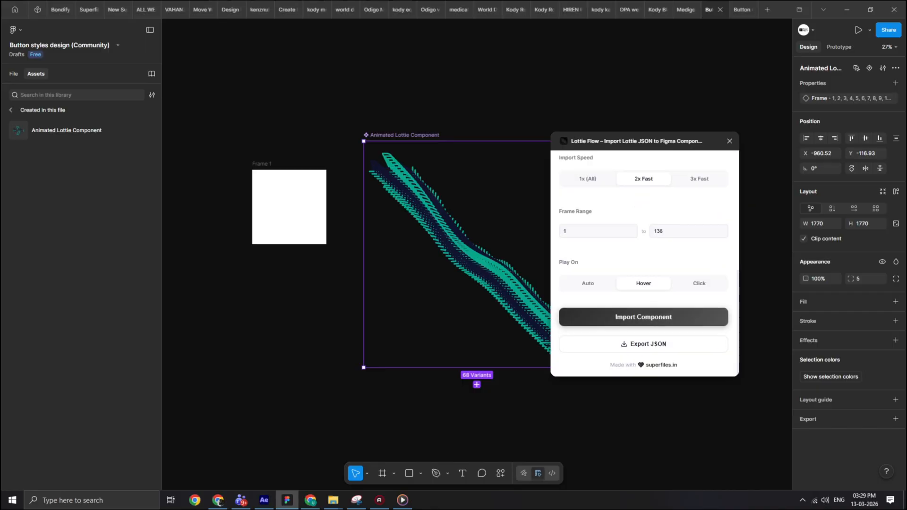
- Place an instance of the hover-triggered Animated Lottie Component inside Frame 1 and view it in the prototype preview
drag(66, 130, 288, 206)
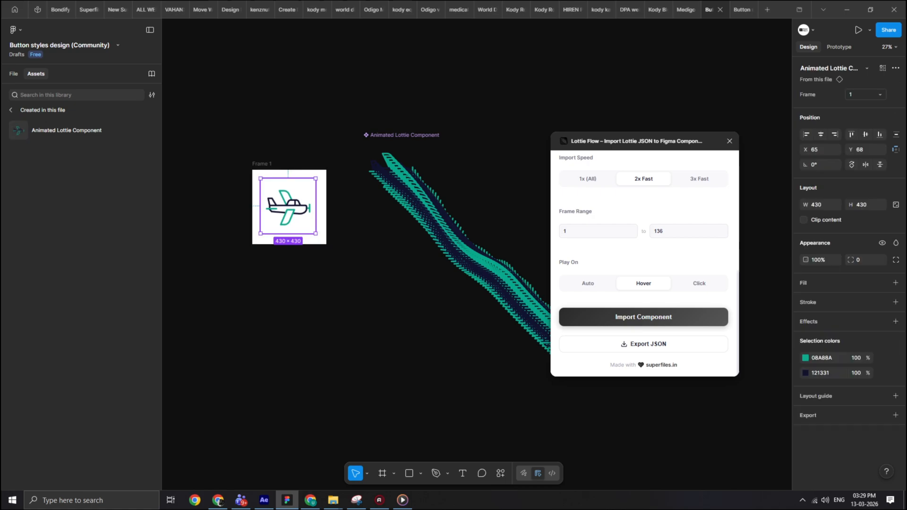
click(741, 10)
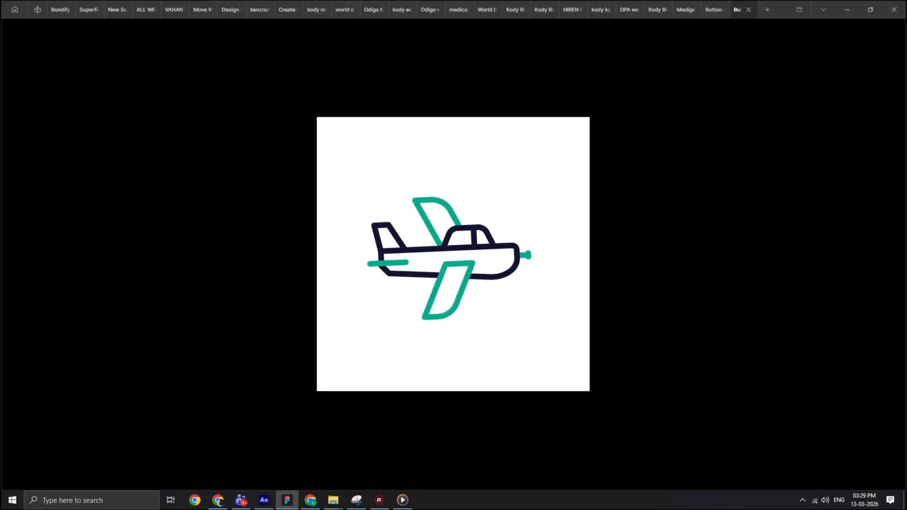
- Import the Plane animation as a component with Play On set to Click and dismiss the plugin's instructions
click(644, 318)
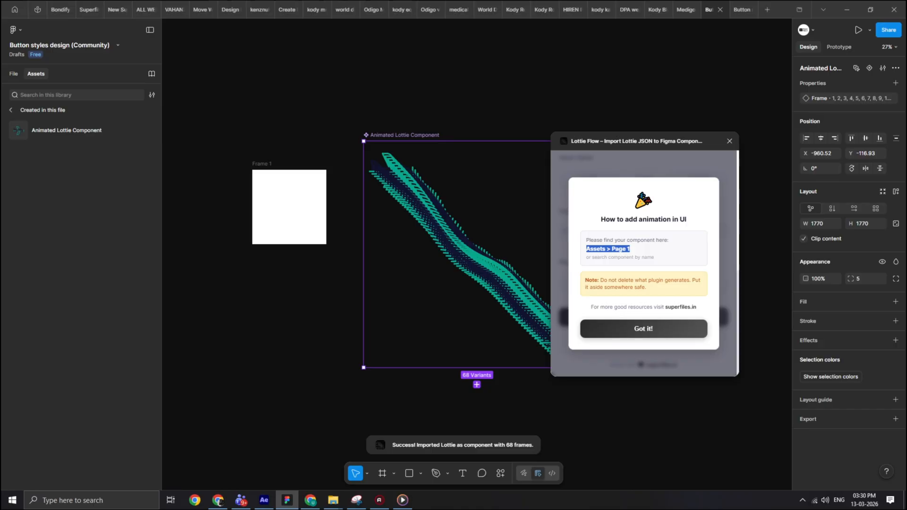
click(644, 329)
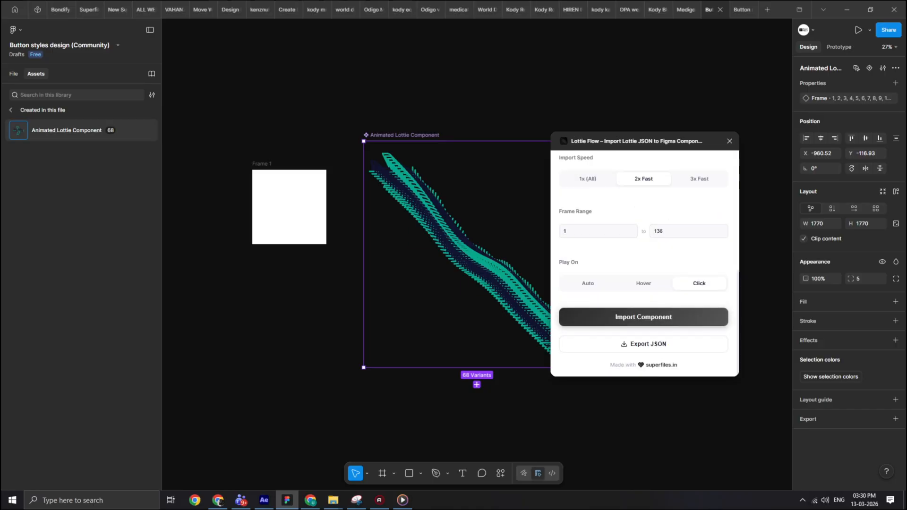
- Place an instance of the click-triggered Animated Lottie Component inside Frame 1 and view it in the prototype preview
drag(66, 130, 290, 205)
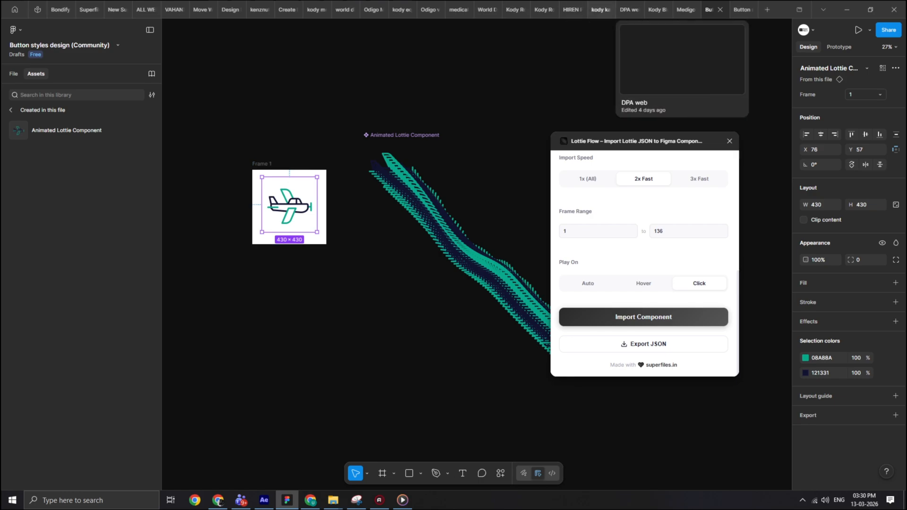
click(742, 9)
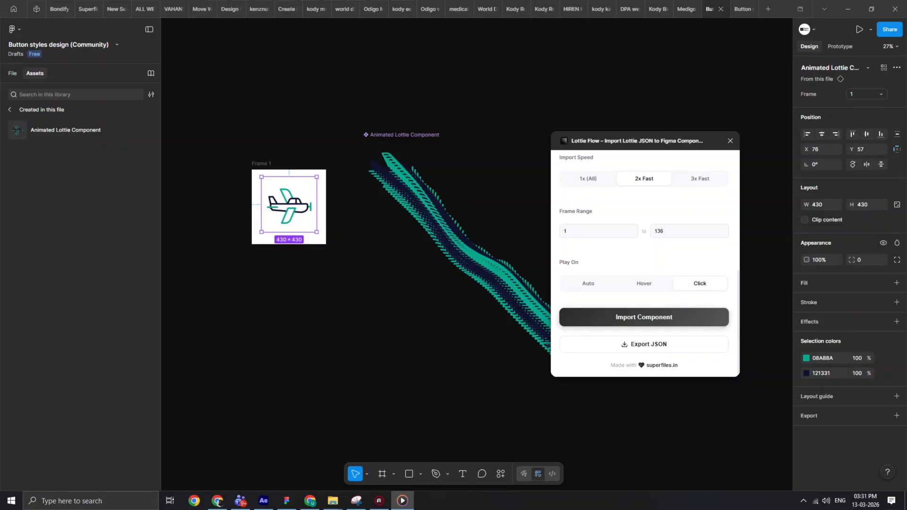
scroll(283, 203, up, 10)
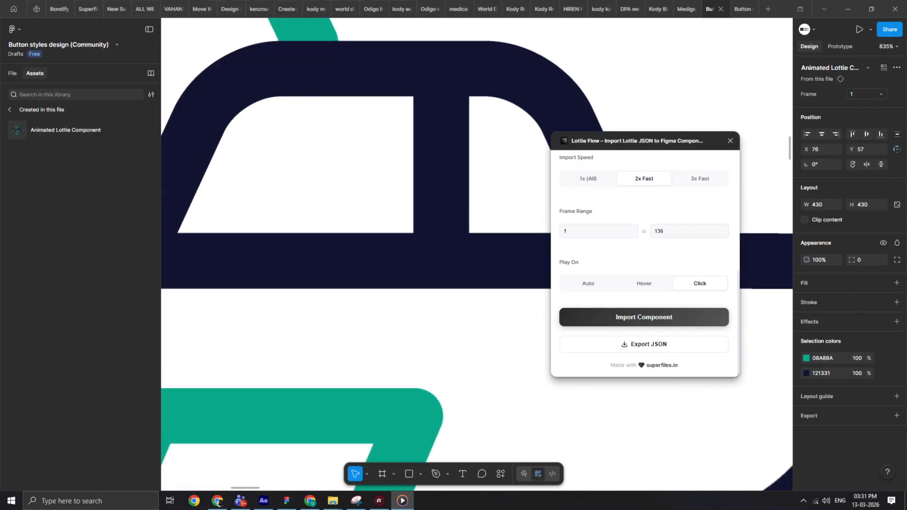
scroll(428, 207, up, 5)
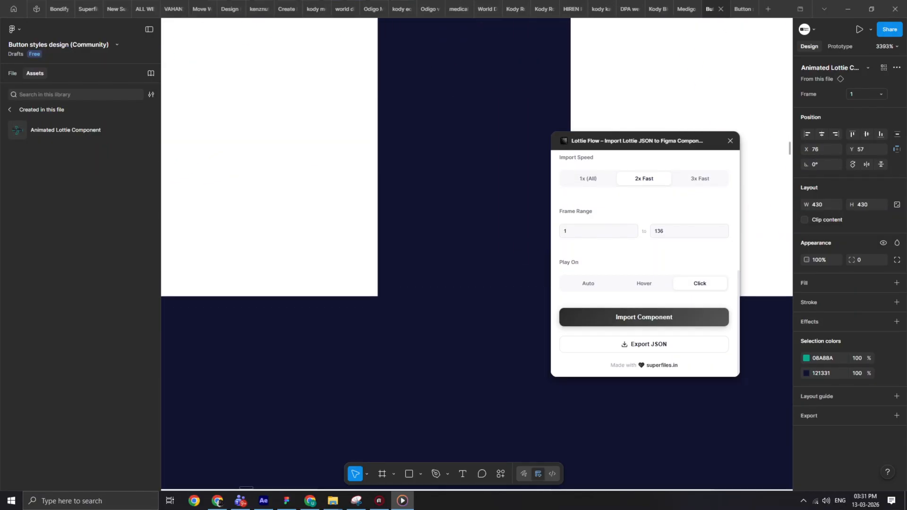
scroll(407, 212, down, 12)
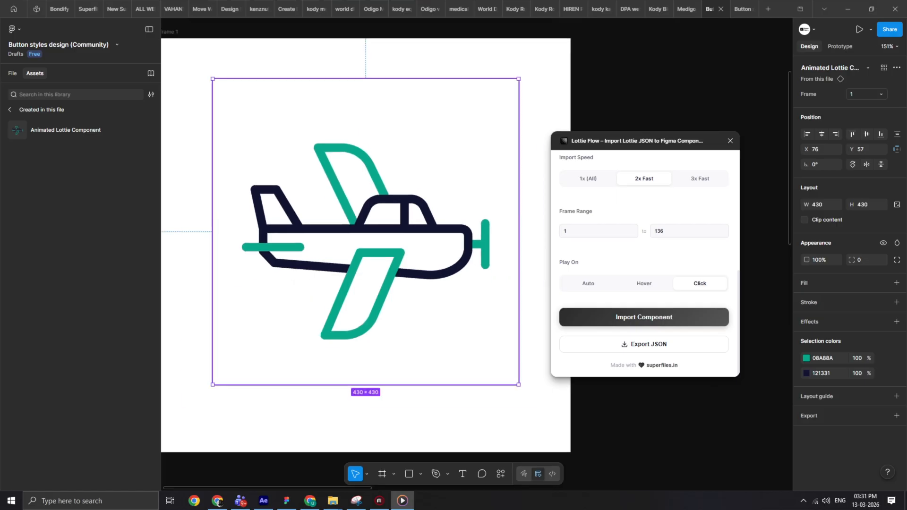
click(743, 9)
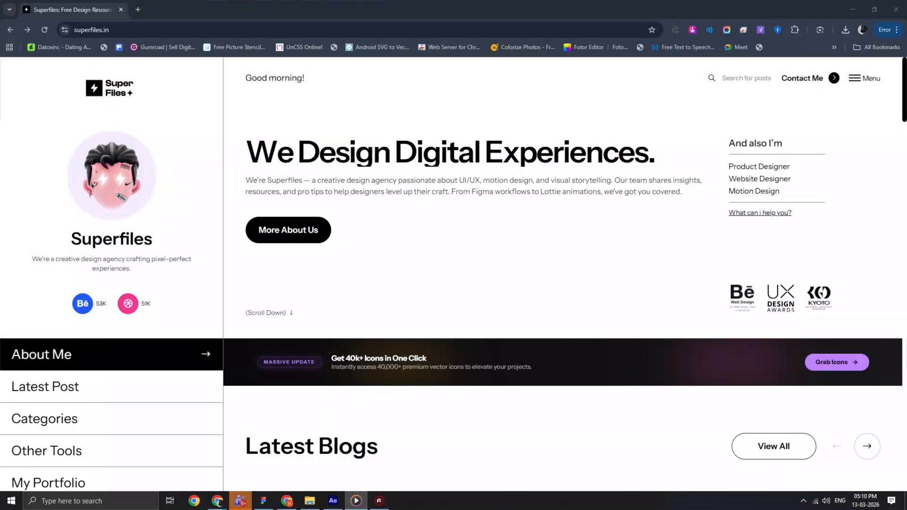
- Switch to the Superfiles website in the browser, look over its homepage sections and browse the device templates in the SuperMockups Gallery
scroll(617, 87, down, 10)
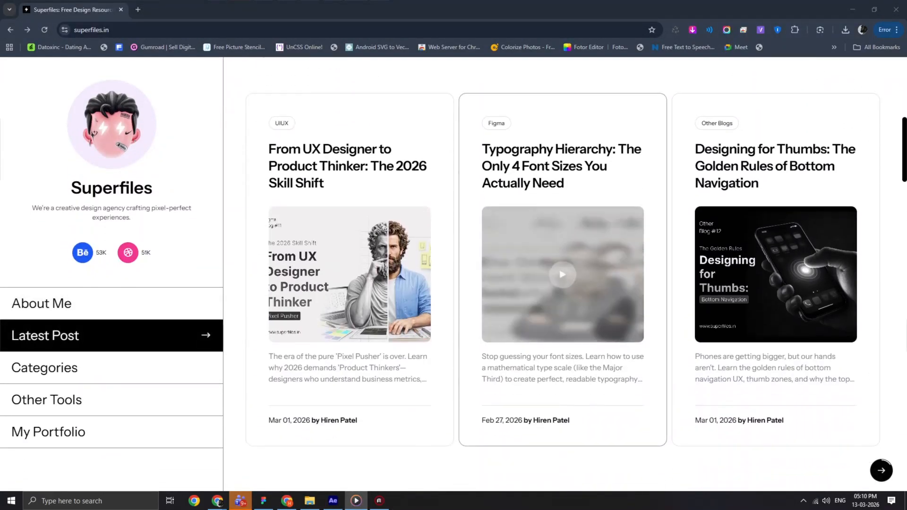
scroll(617, 88, down, 15)
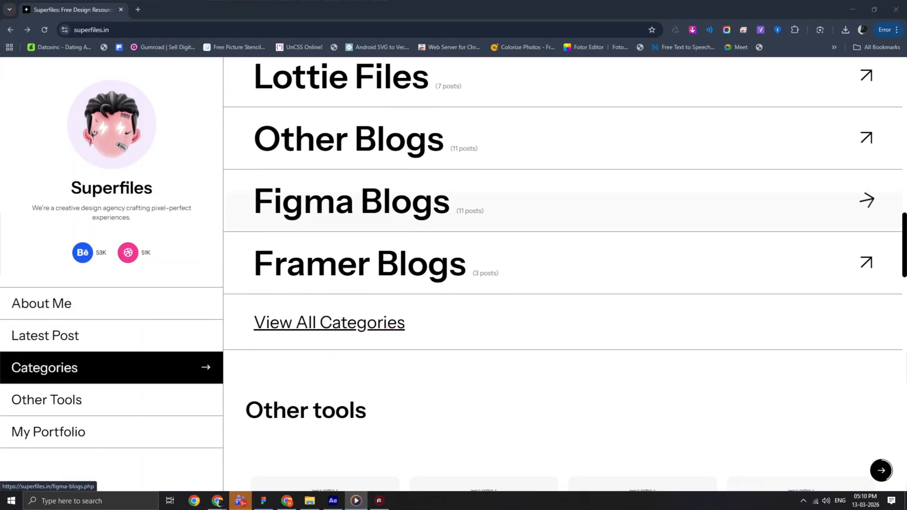
scroll(520, 198, down, 4)
click(635, 189)
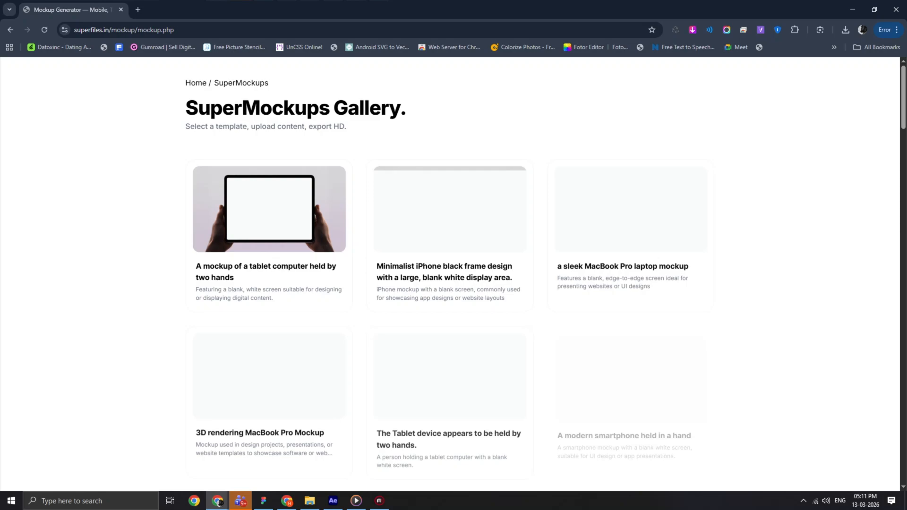
scroll(636, 189, down, 3)
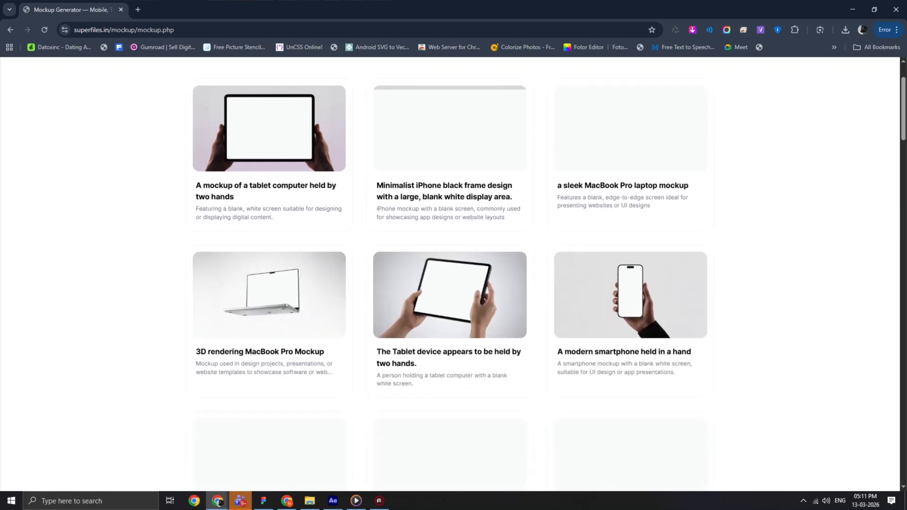
scroll(635, 189, up, 3)
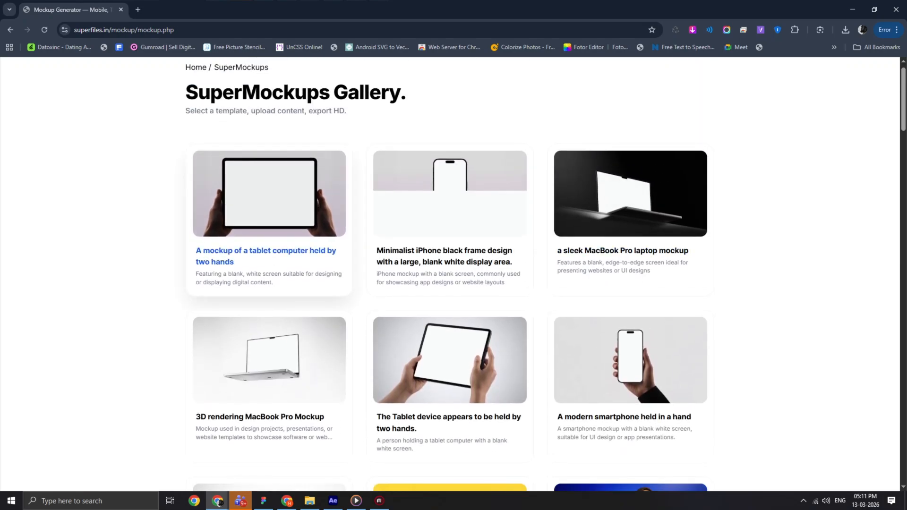
click(266, 256)
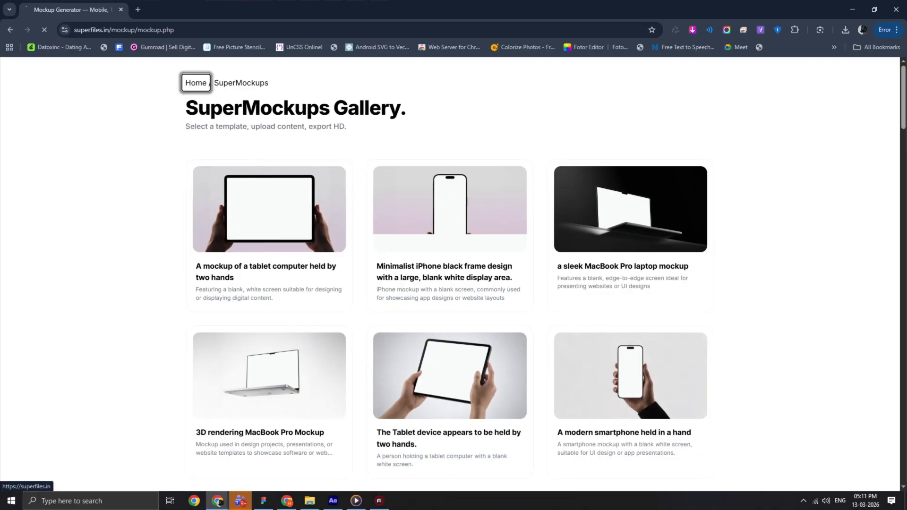
- Browse the SuperIcons collections on the Superfiles website and look through the Fluent icon set
scroll(451, 373, down, 1)
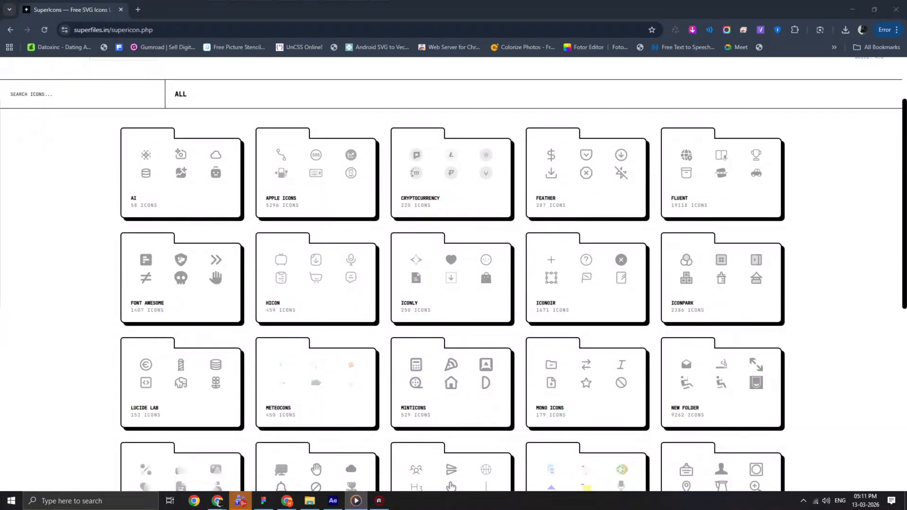
scroll(451, 373, down, 5)
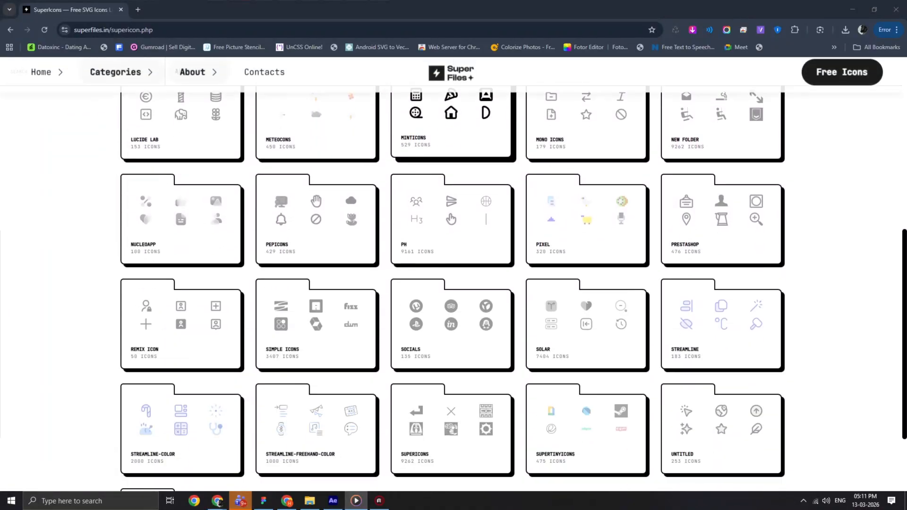
scroll(451, 373, down, 1)
scroll(452, 373, up, 8)
click(679, 236)
scroll(679, 238, down, 1)
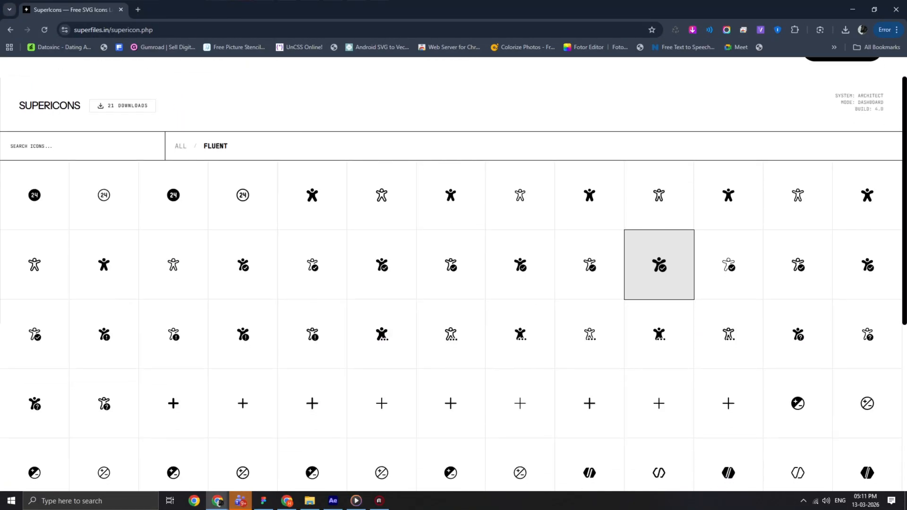
scroll(659, 283, down, 5)
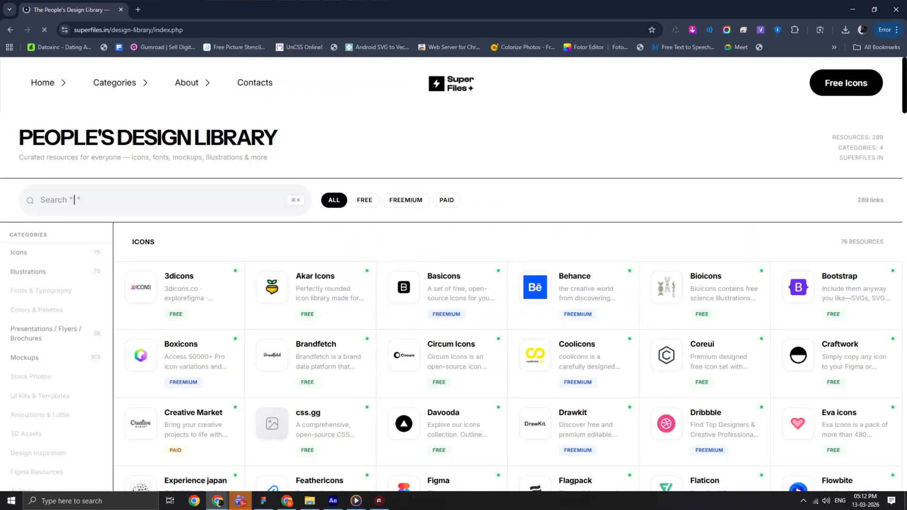
- Look over the free Lottie viewer and the icon and illustration resources in the People's Design Library
scroll(453, 284, down, 2)
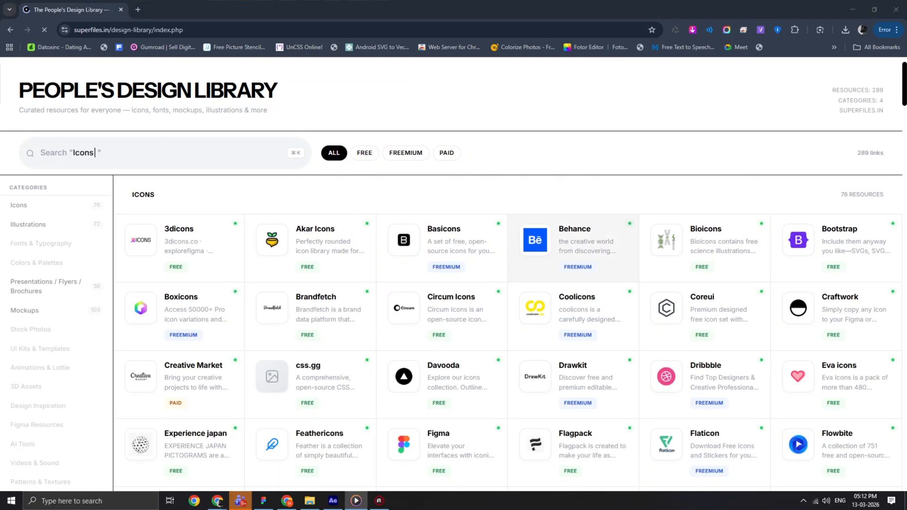
scroll(508, 307, down, 12)
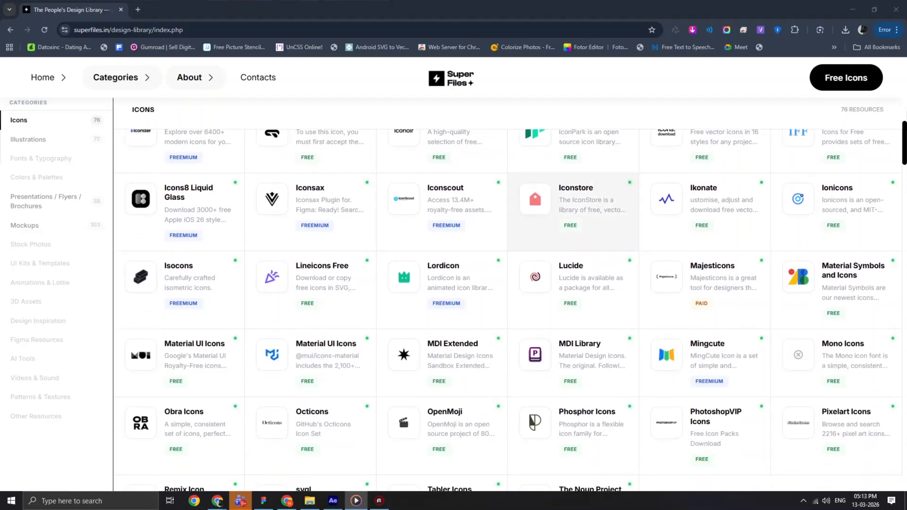
scroll(574, 213, down, 15)
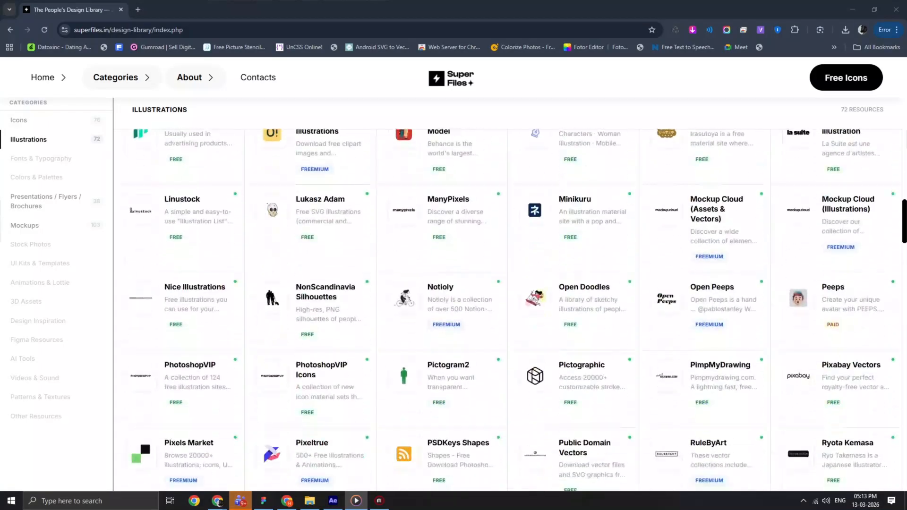
scroll(508, 307, down, 5)
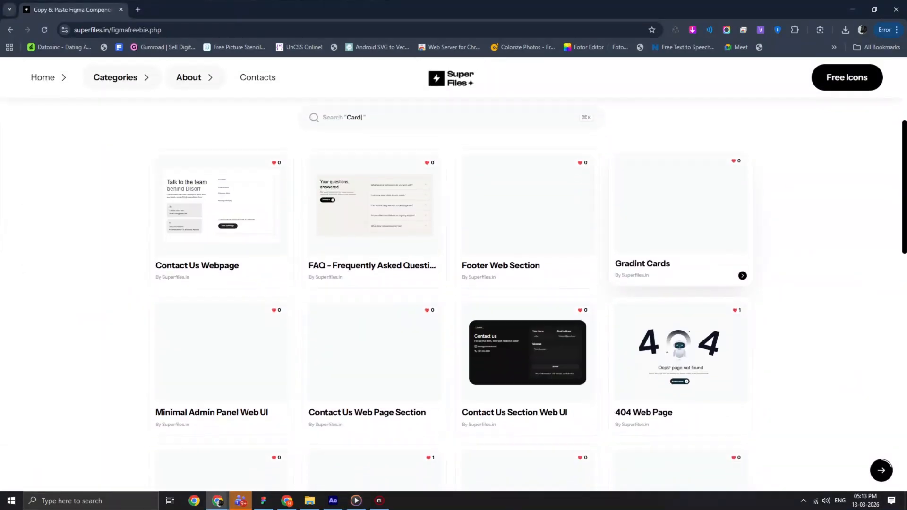
- Browse the Figma component freebies, view the Minimal Admin Panel Web UI details and look over the Superfiles profile in the Figma Community
scroll(528, 331, down, 1)
scroll(528, 331, down, 5)
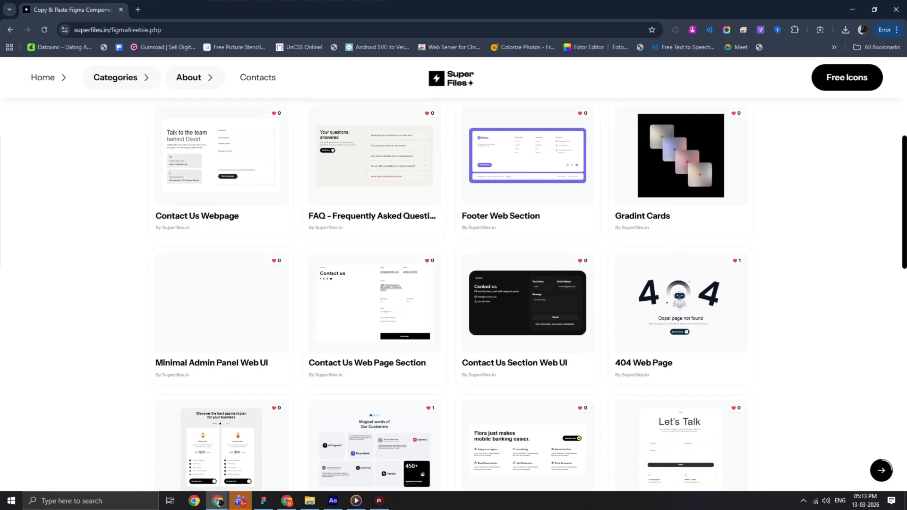
scroll(527, 330, up, 4)
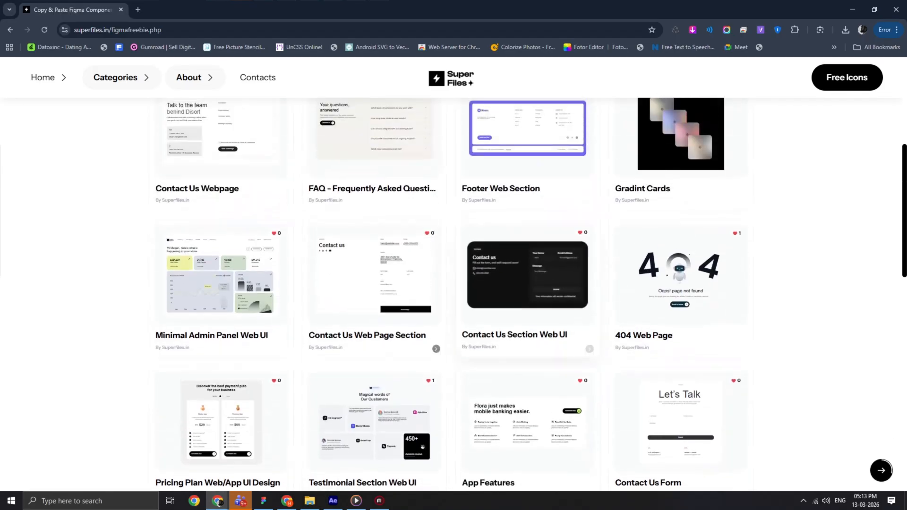
click(219, 274)
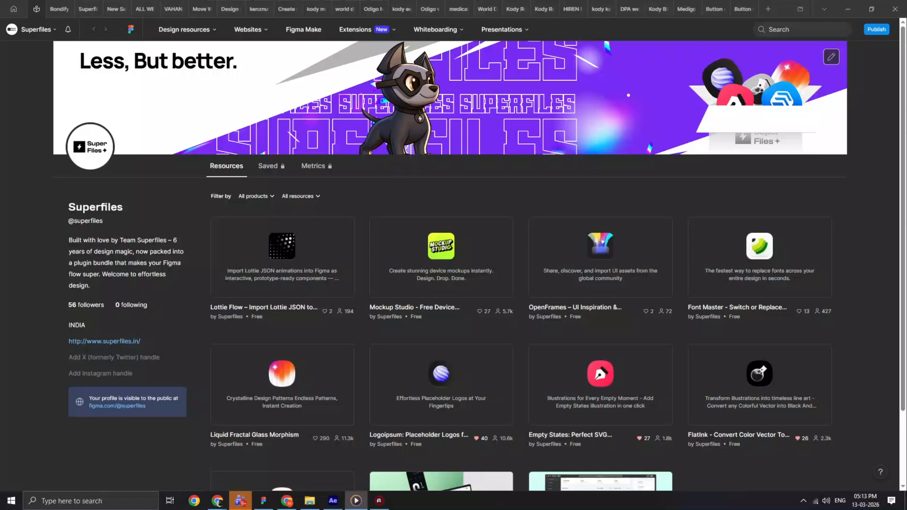
scroll(453, 284, down, 1)
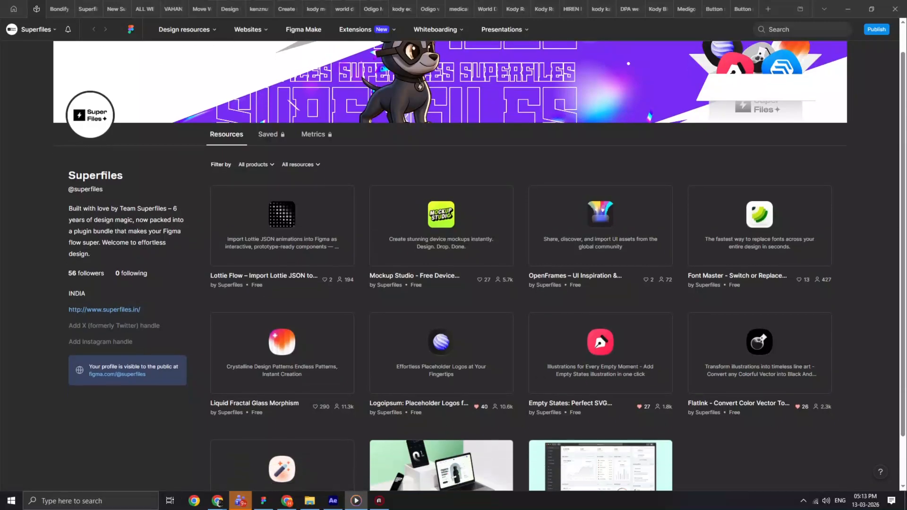